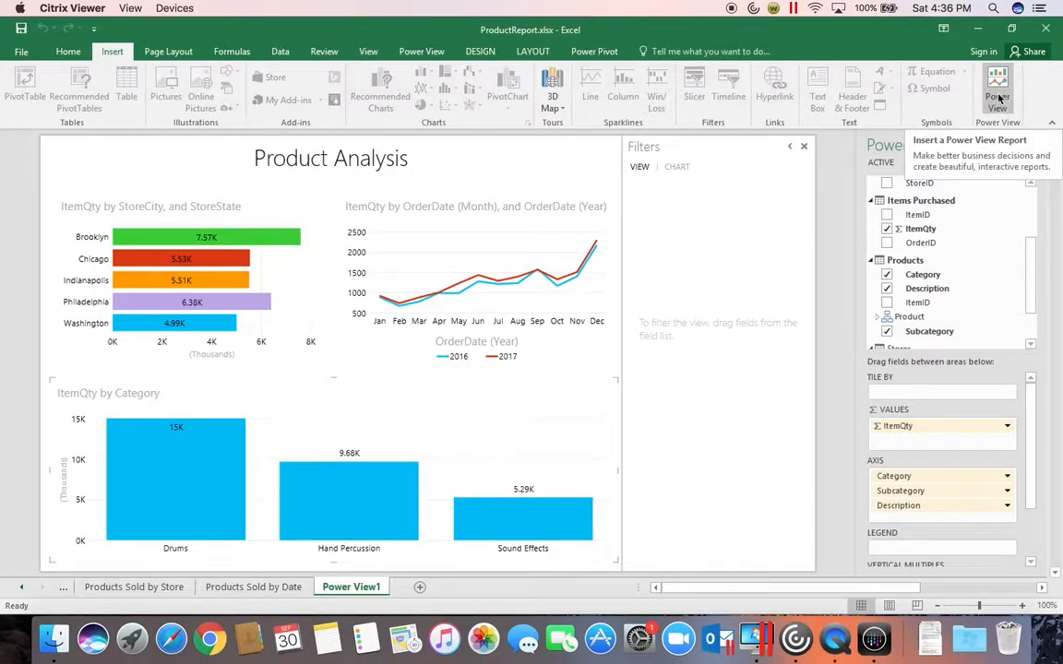
# - Insert a new Power View report and title it "Product Analysis 2"
pyautogui.click(1000, 92)
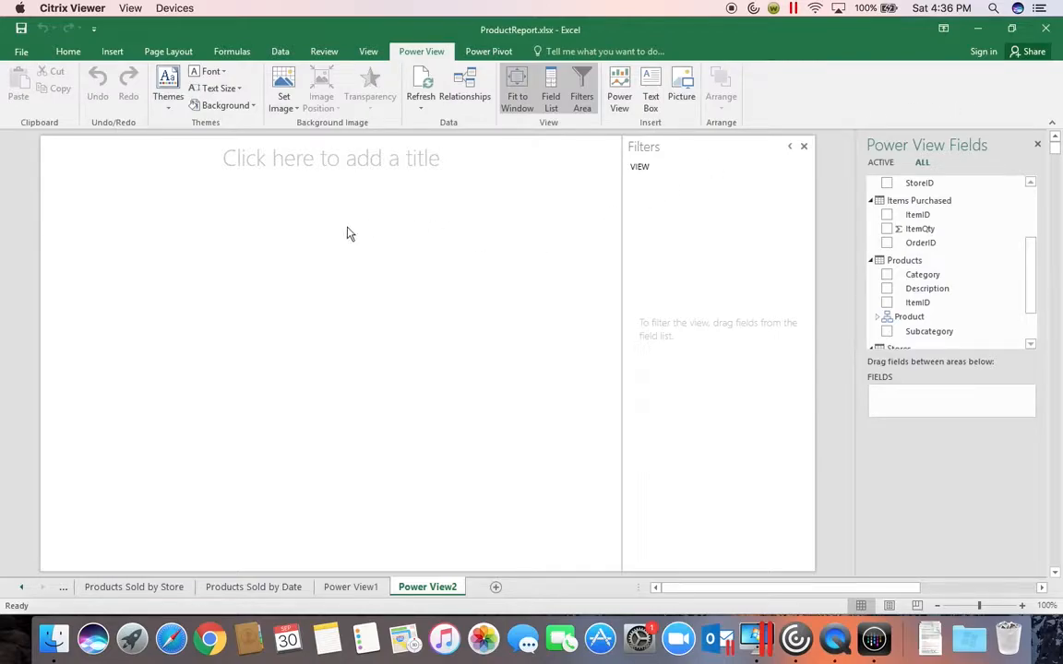
pyautogui.click(302, 165)
pyautogui.write('Product')
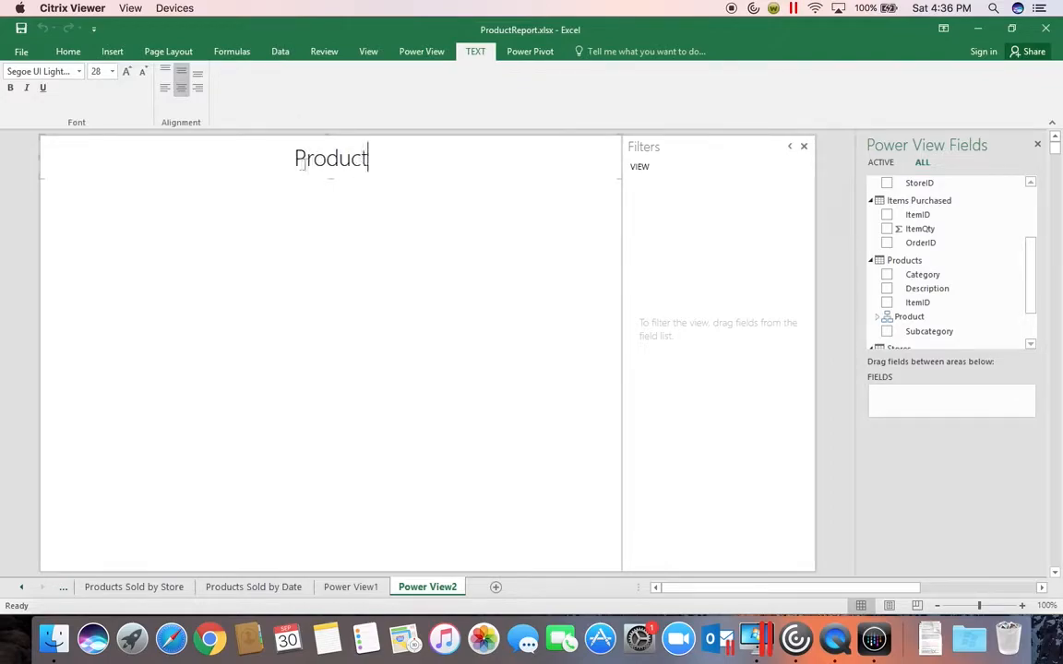
pyautogui.write(' Analysis 2')
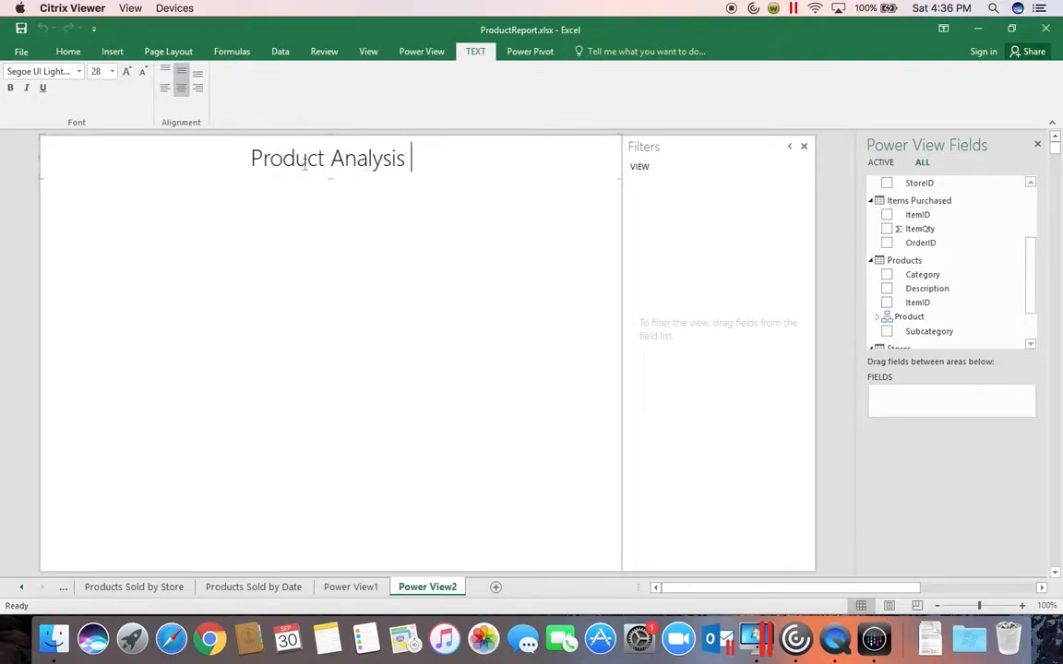
pyautogui.click(304, 313)
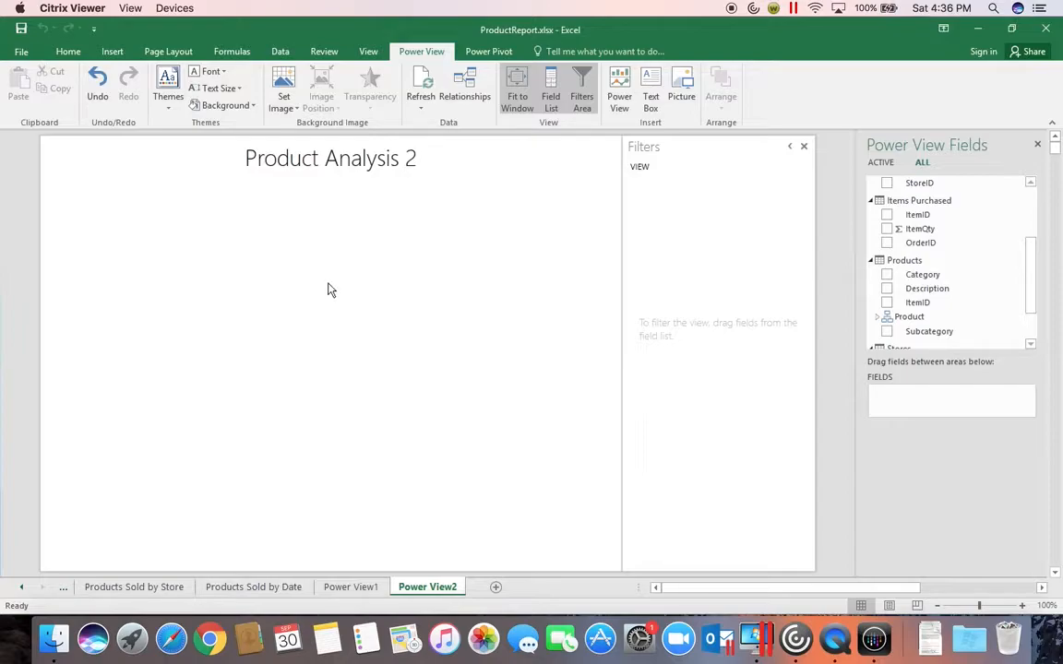
# - Build a pie chart of ItemQty by product Category
pyautogui.click(887, 276)
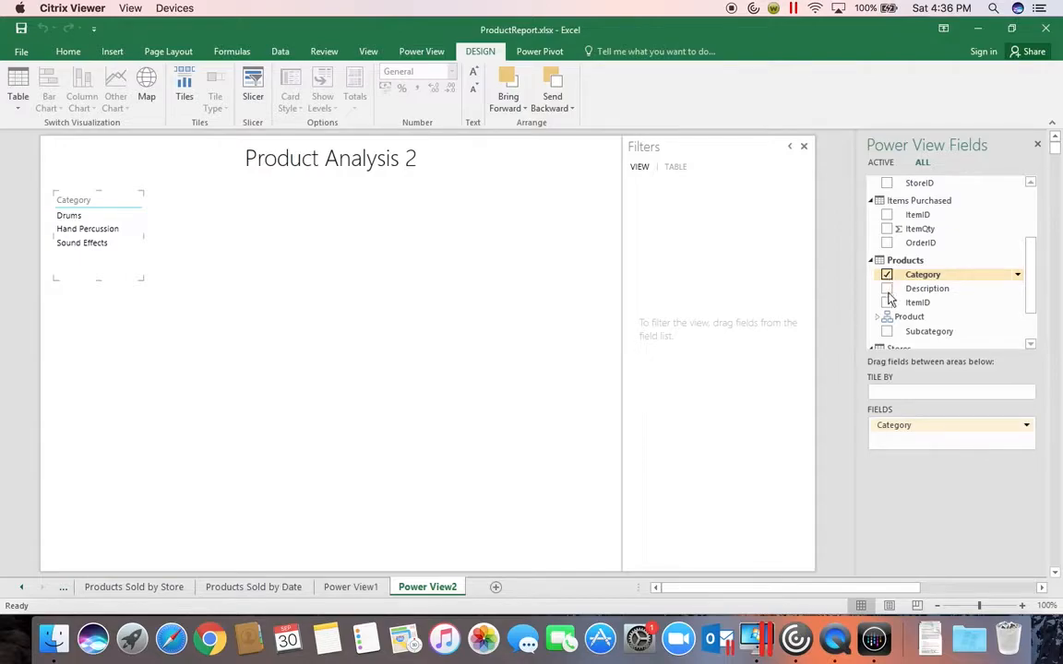
pyautogui.click(886, 229)
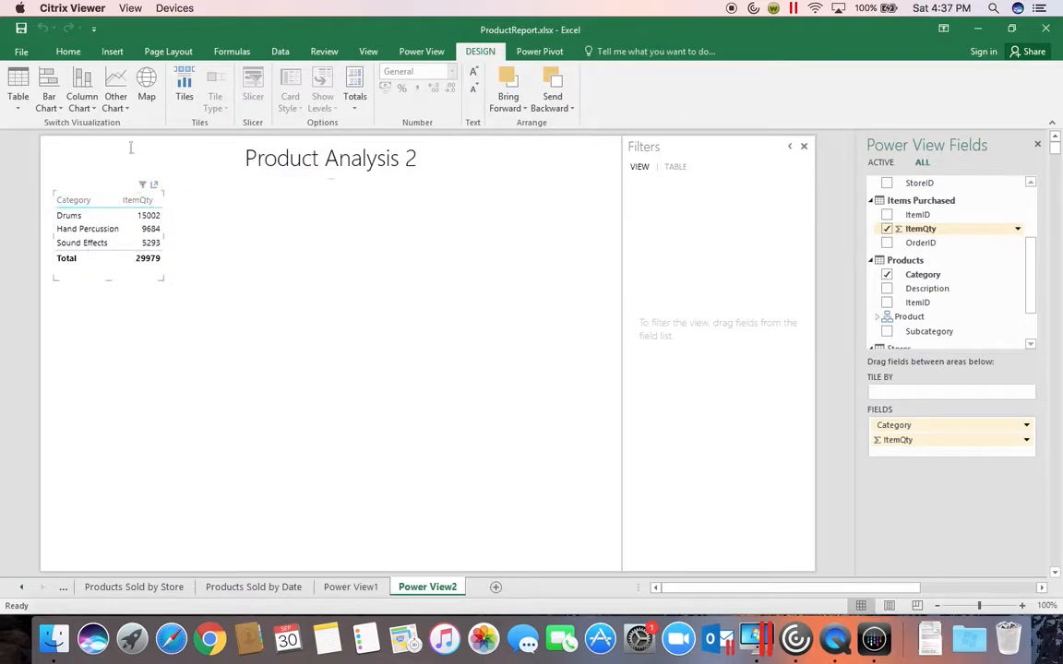
pyautogui.click(123, 109)
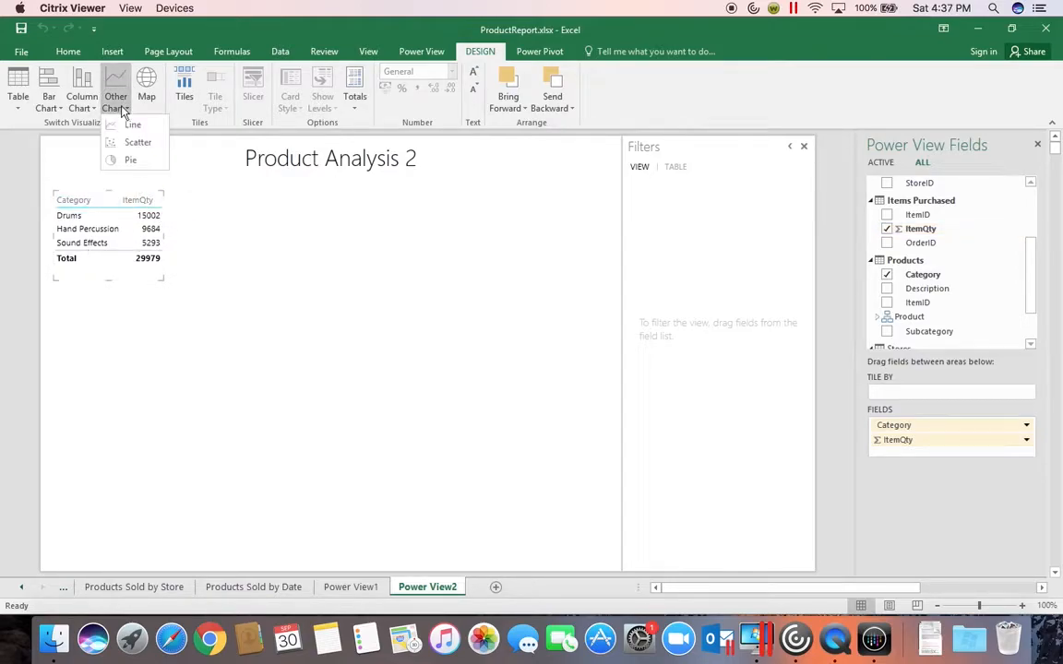
pyautogui.click(128, 162)
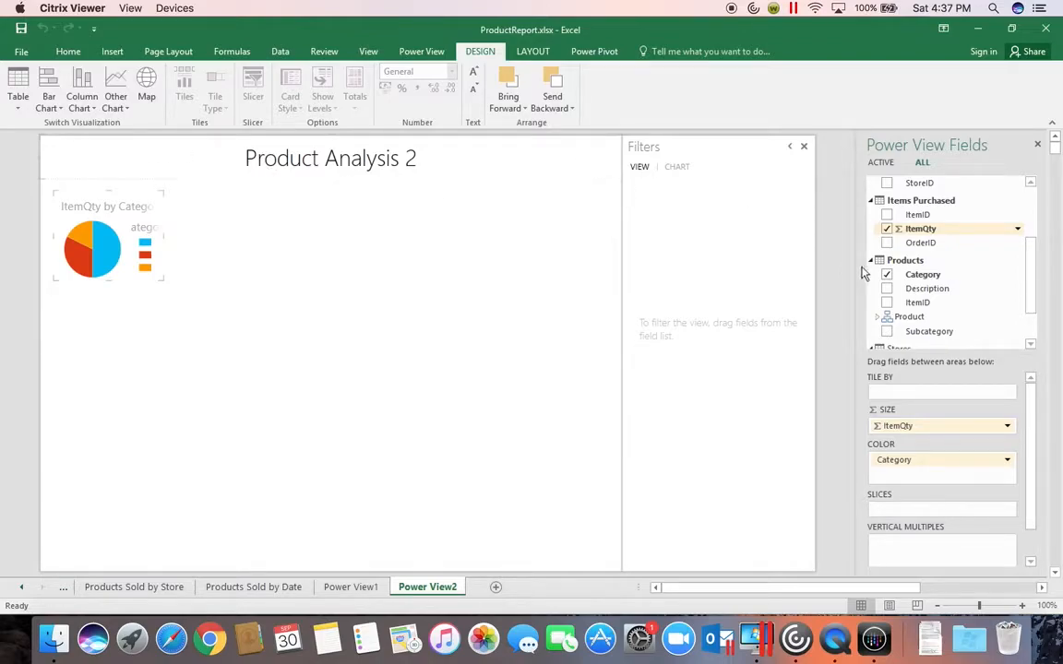
# - Add Subcategory and Description as further color levels of the pie chart below Category
pyautogui.click(1018, 333)
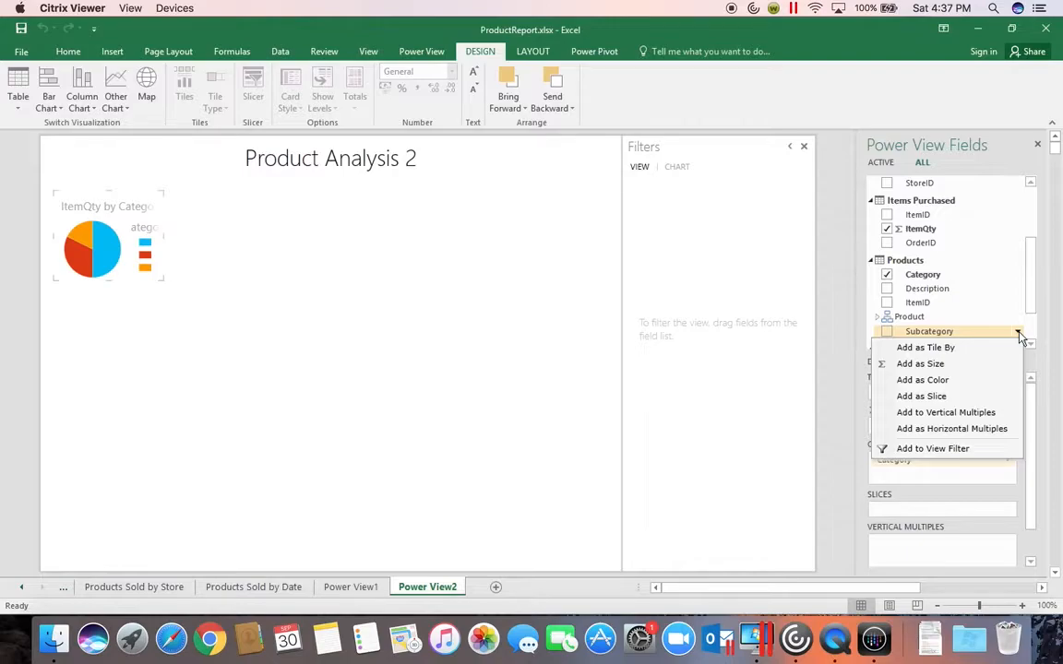
pyautogui.click(963, 380)
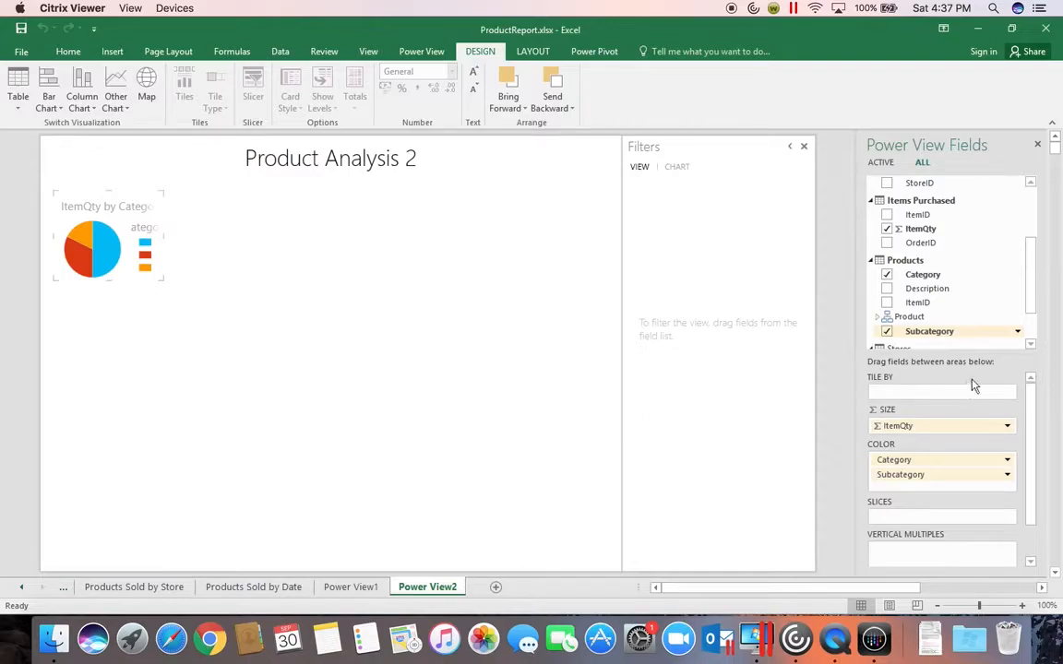
pyautogui.click(1019, 291)
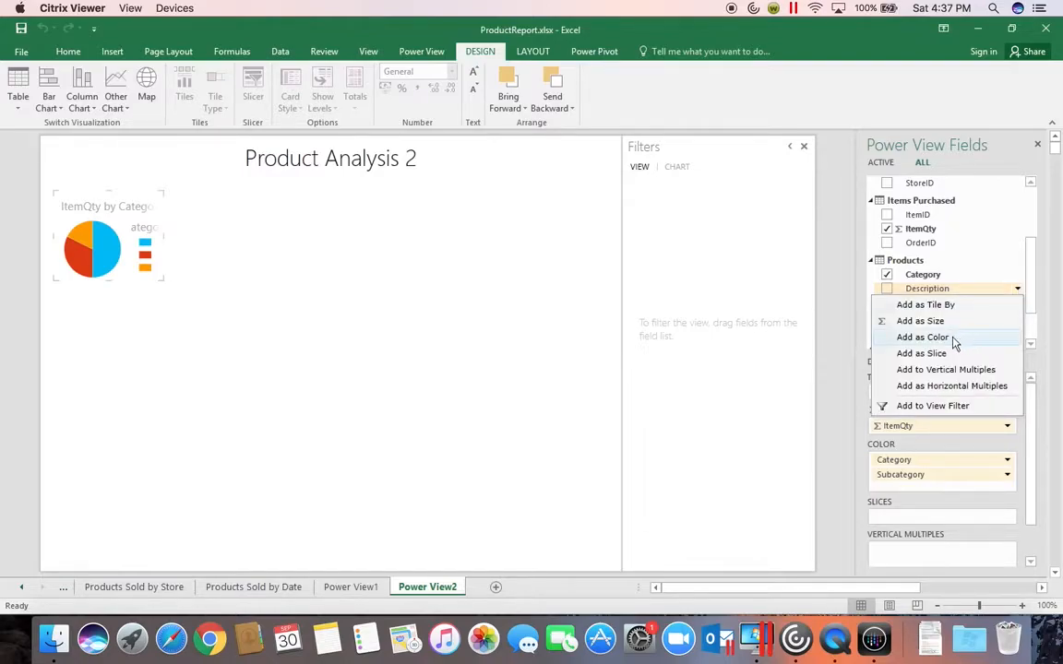
pyautogui.click(956, 343)
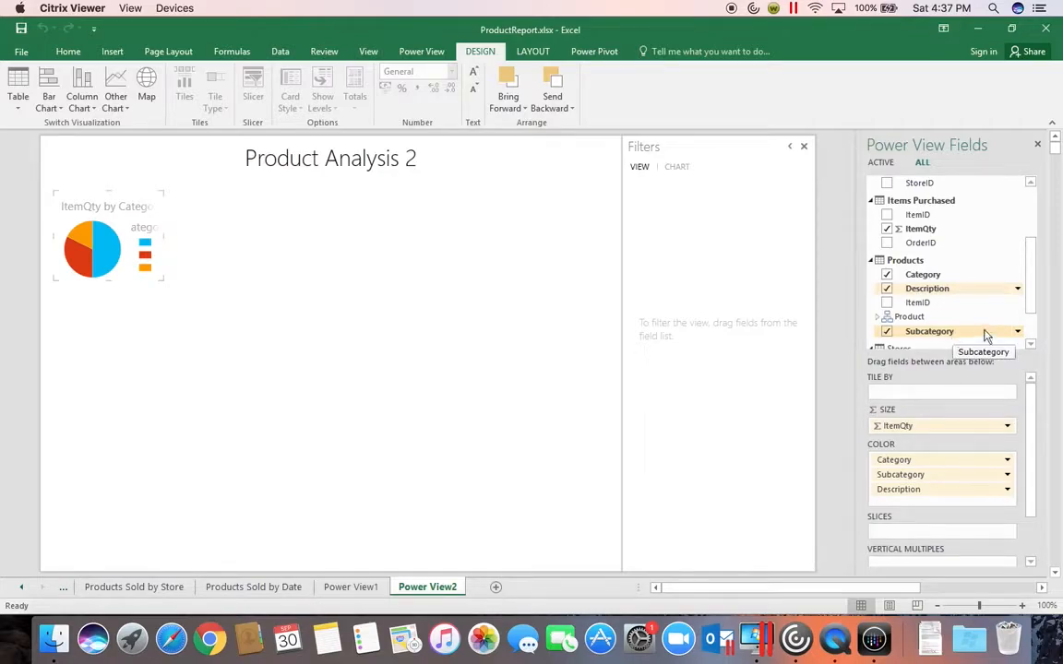
# - Split the pie chart into one pie per store city by adding StoreCity to the vertical multiples
pyautogui.moveTo(1034, 316); pyautogui.dragTo(1033, 344)
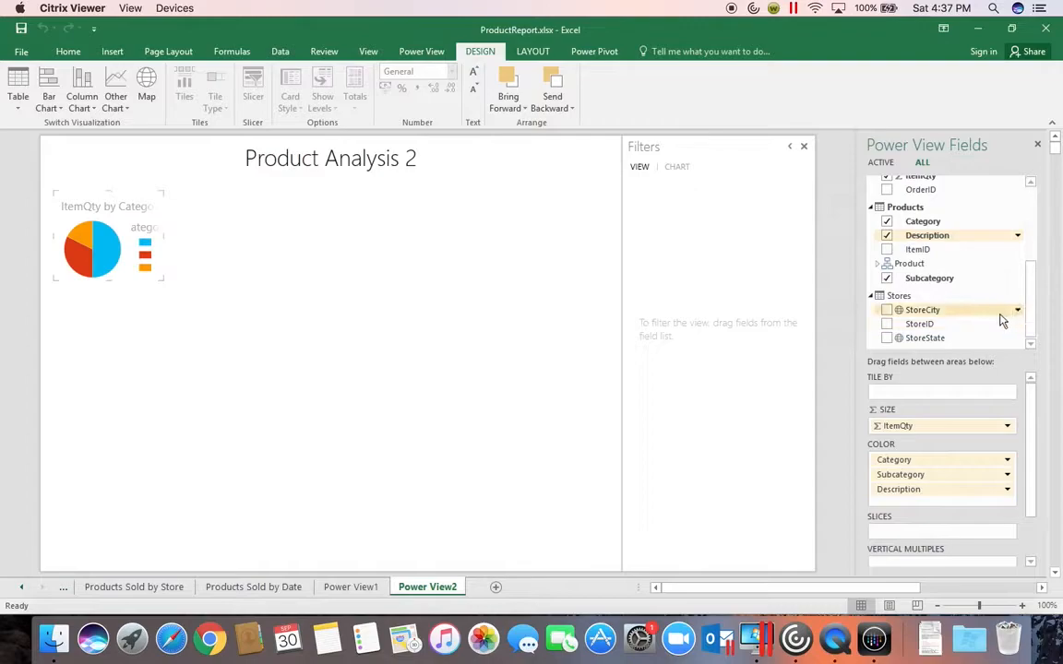
pyautogui.click(1017, 312)
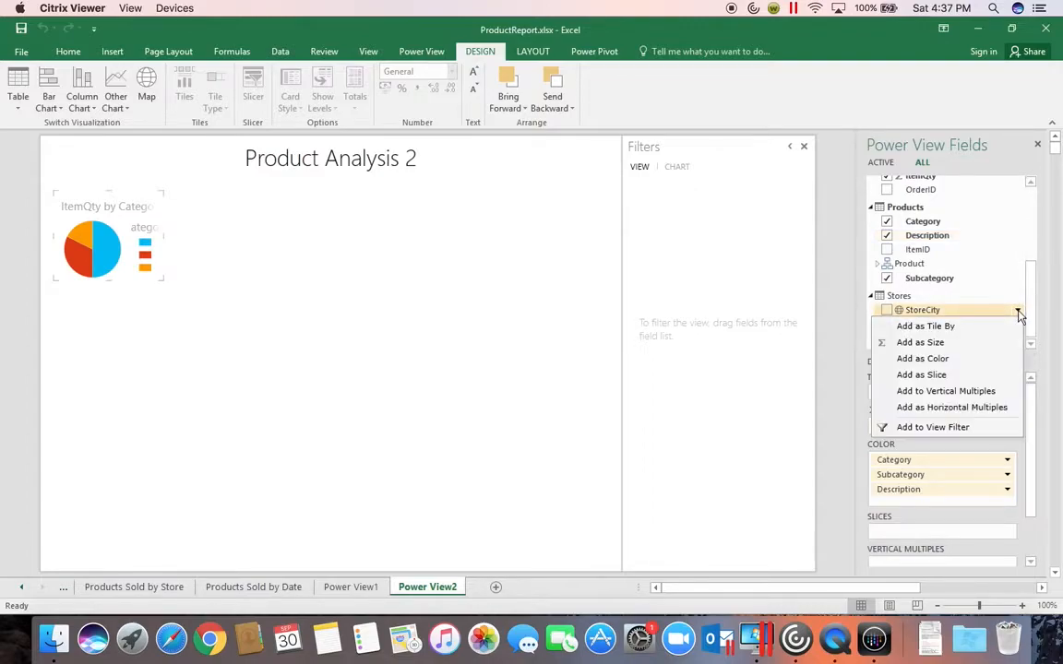
pyautogui.click(993, 395)
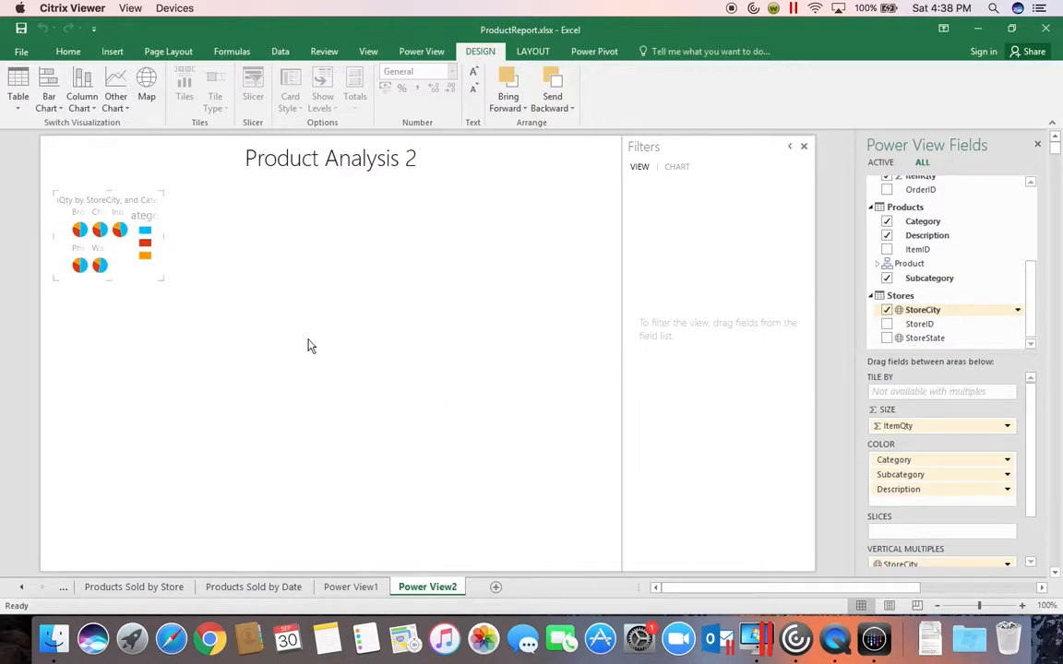
# - Enlarge the group of store city pies to fill the report area below the title
pyautogui.click(162, 283)
pyautogui.moveTo(163, 282); pyautogui.dragTo(596, 560)
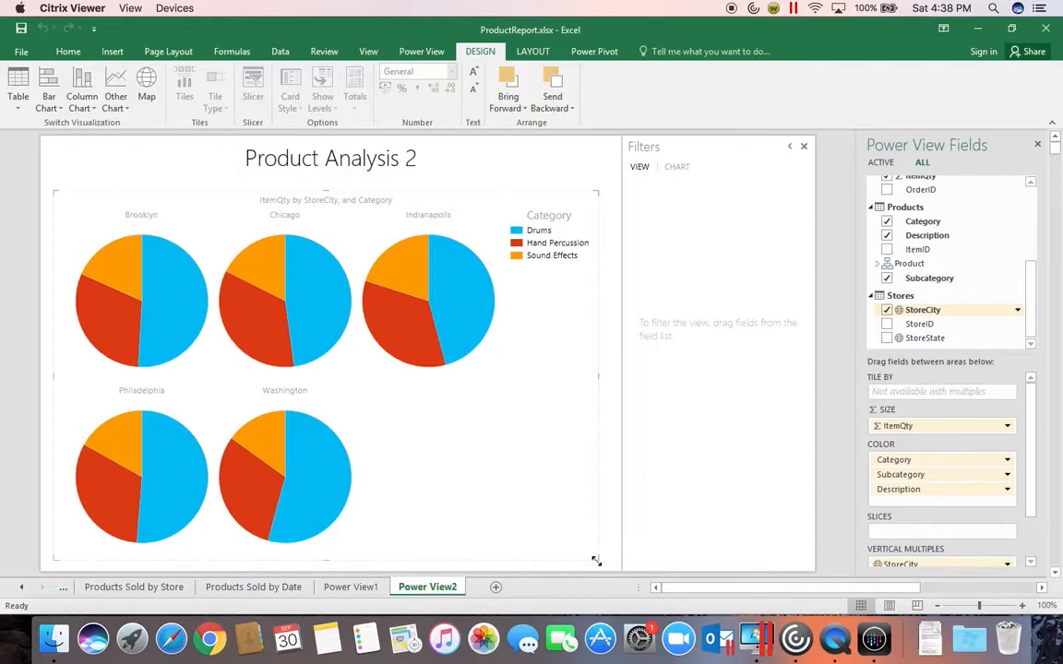
pyautogui.moveTo(597, 560); pyautogui.dragTo(612, 566)
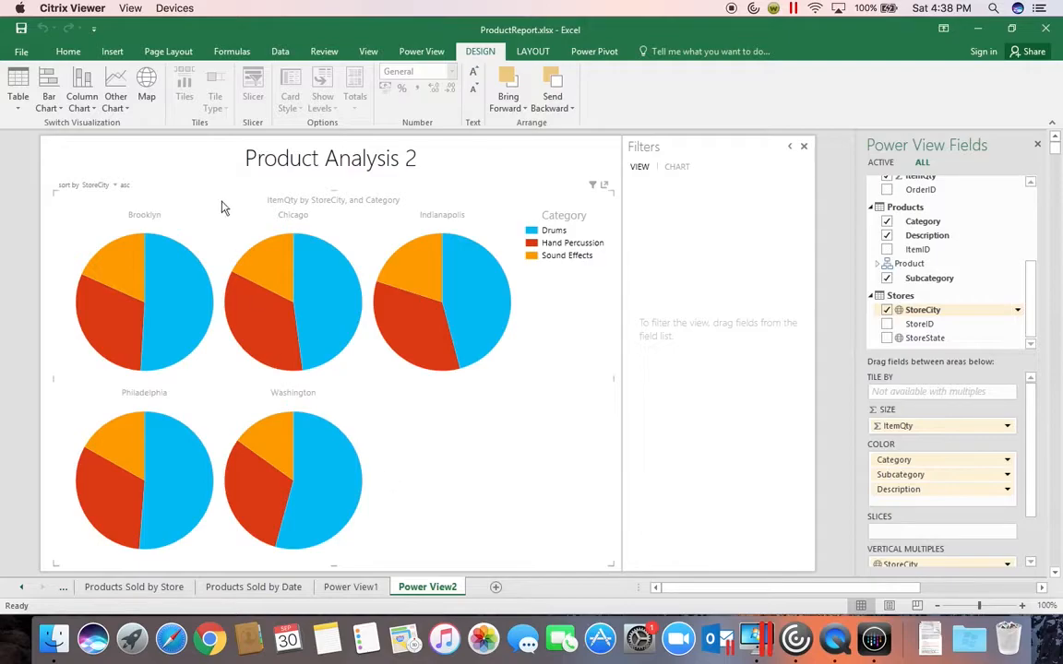
# - Show the pie charts' legend at the bottom
pyautogui.click(539, 52)
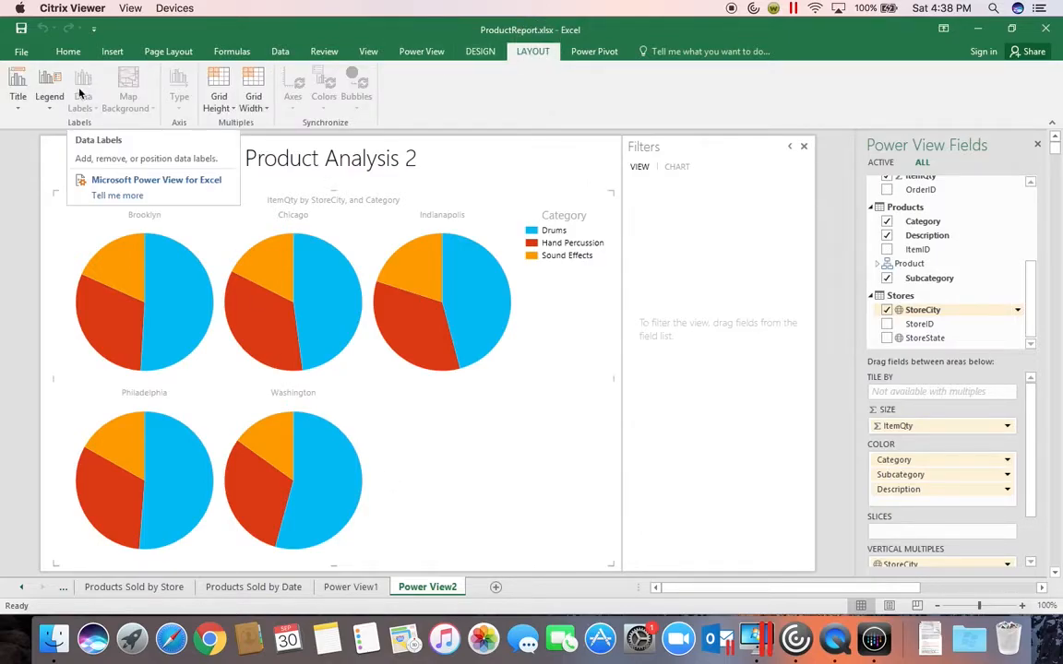
pyautogui.click(48, 100)
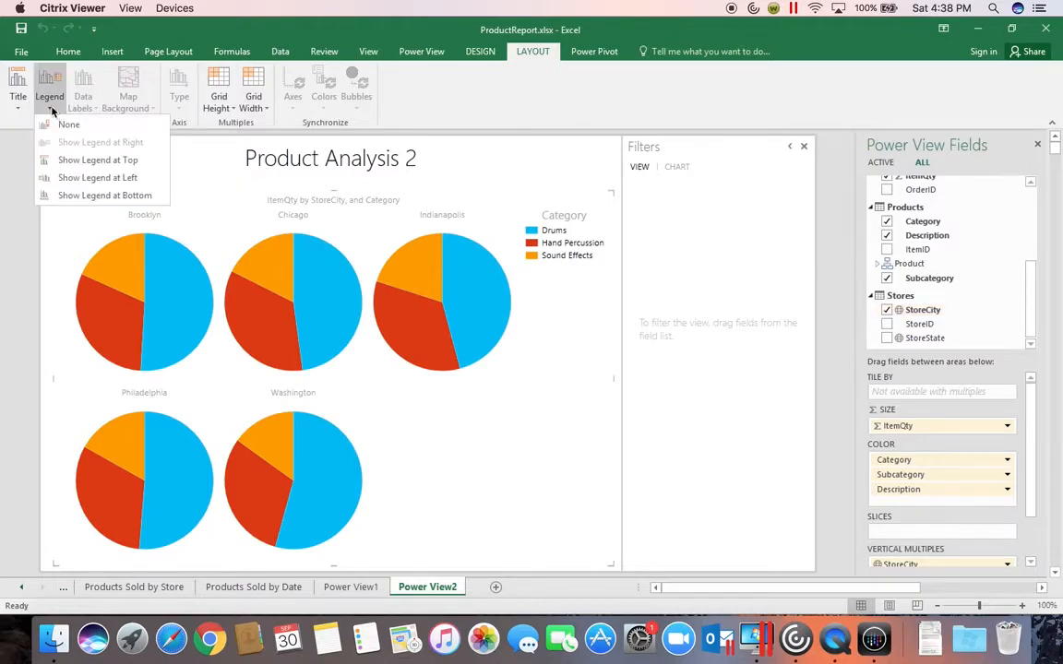
pyautogui.click(59, 195)
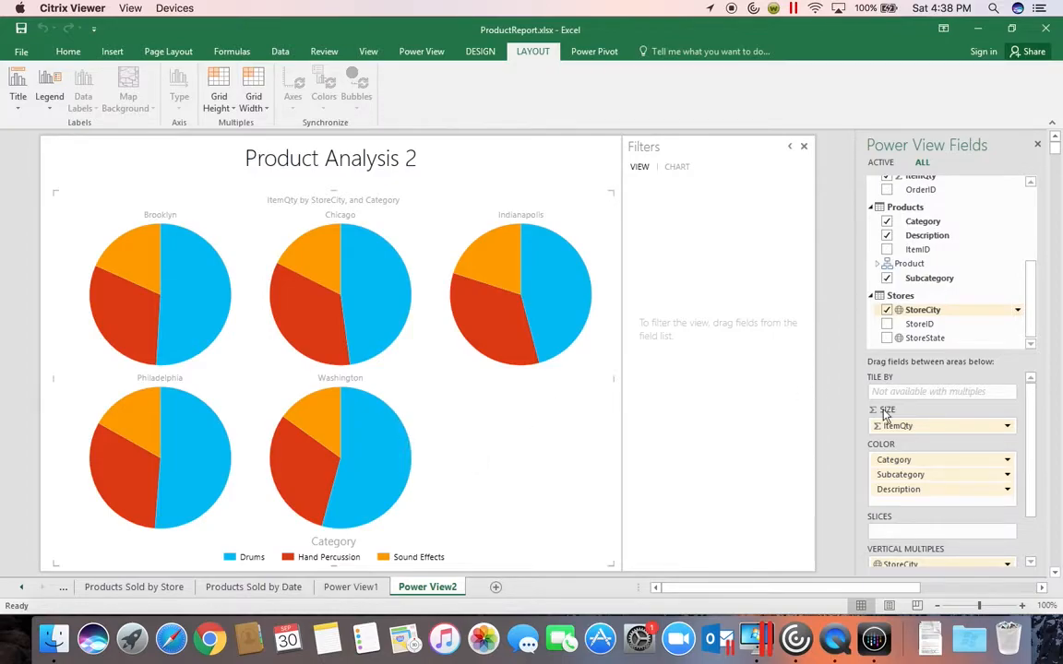
# - Add a separate table to the report showing ItemQty by OrderDate (Year)
pyautogui.click(492, 163)
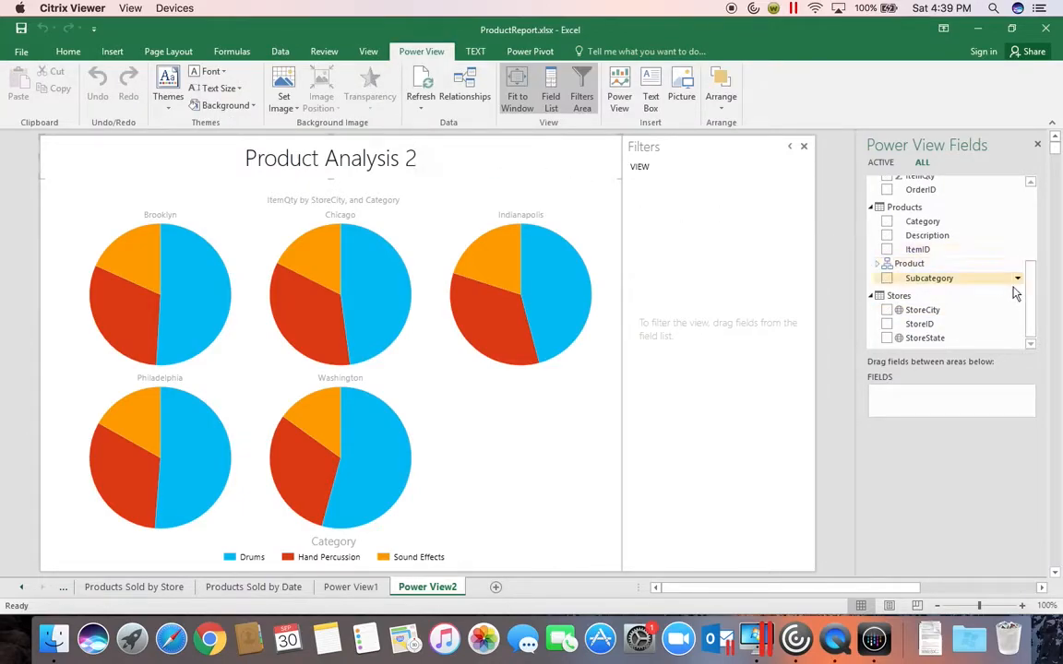
pyautogui.moveTo(1025, 291); pyautogui.dragTo(1036, 193)
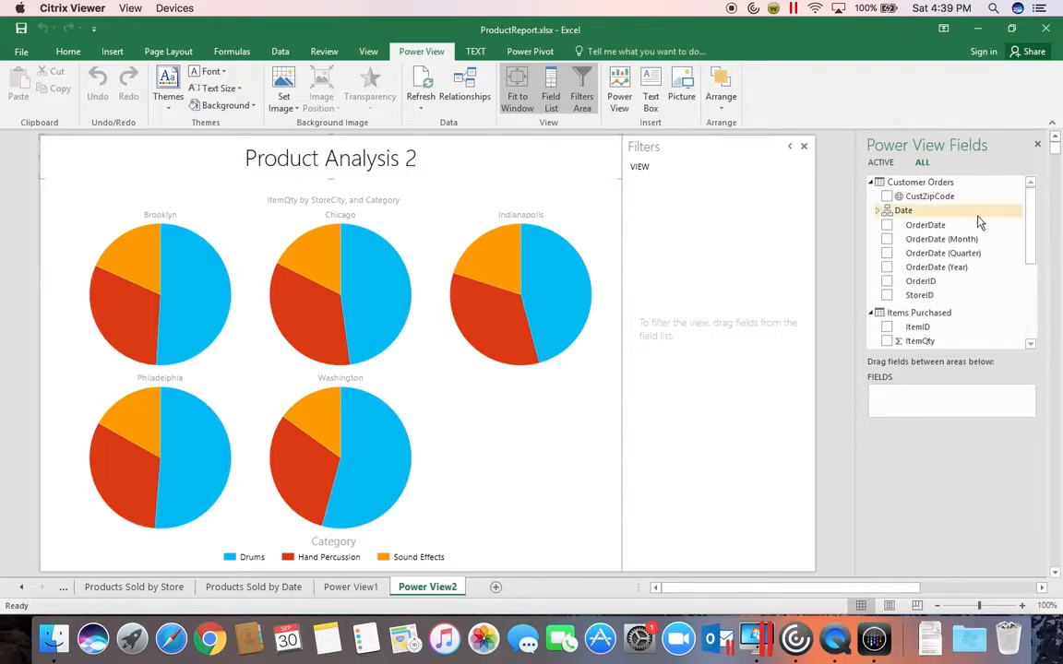
pyautogui.click(887, 267)
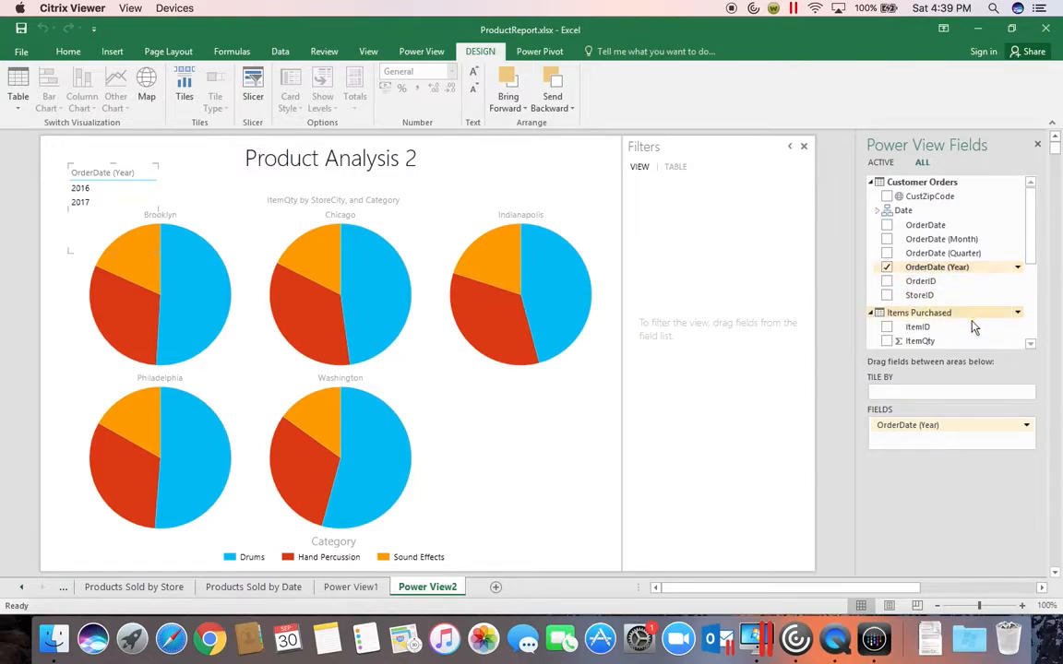
pyautogui.click(886, 342)
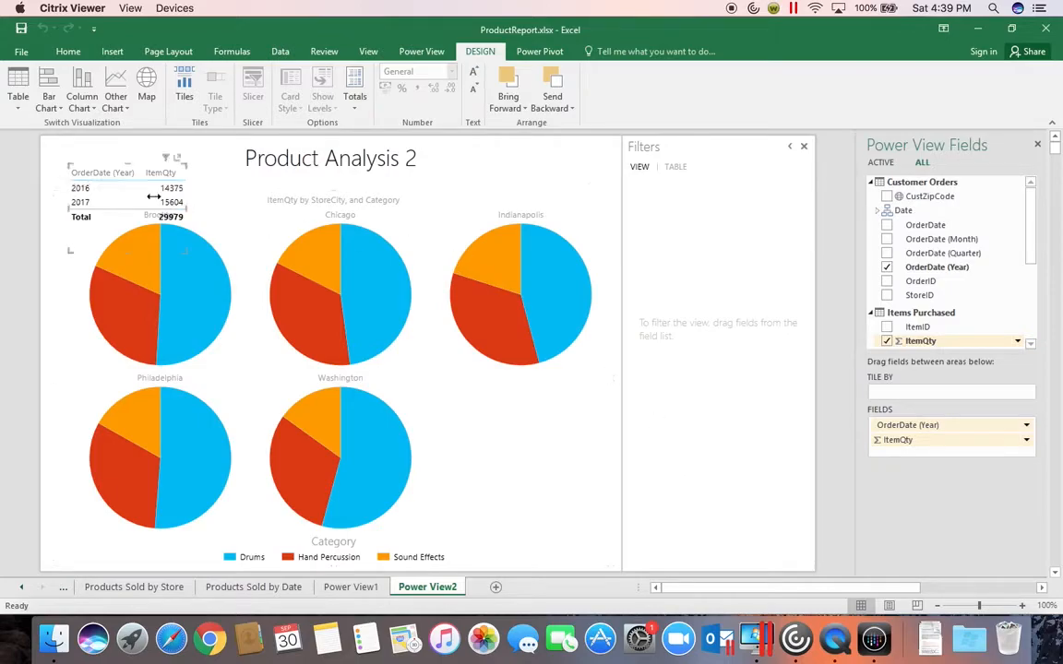
# - Fit the yearly ItemQty table into the empty space beside the Washington pie and convert it to a stacked column chart
pyautogui.click(72, 171)
pyautogui.moveTo(80, 169)
pyautogui.mouseDown()
pyautogui.moveTo(408, 312)
pyautogui.moveTo(479, 410)
pyautogui.moveTo(459, 382)
pyautogui.mouseUp()
pyautogui.moveTo(571, 471); pyautogui.dragTo(612, 535)
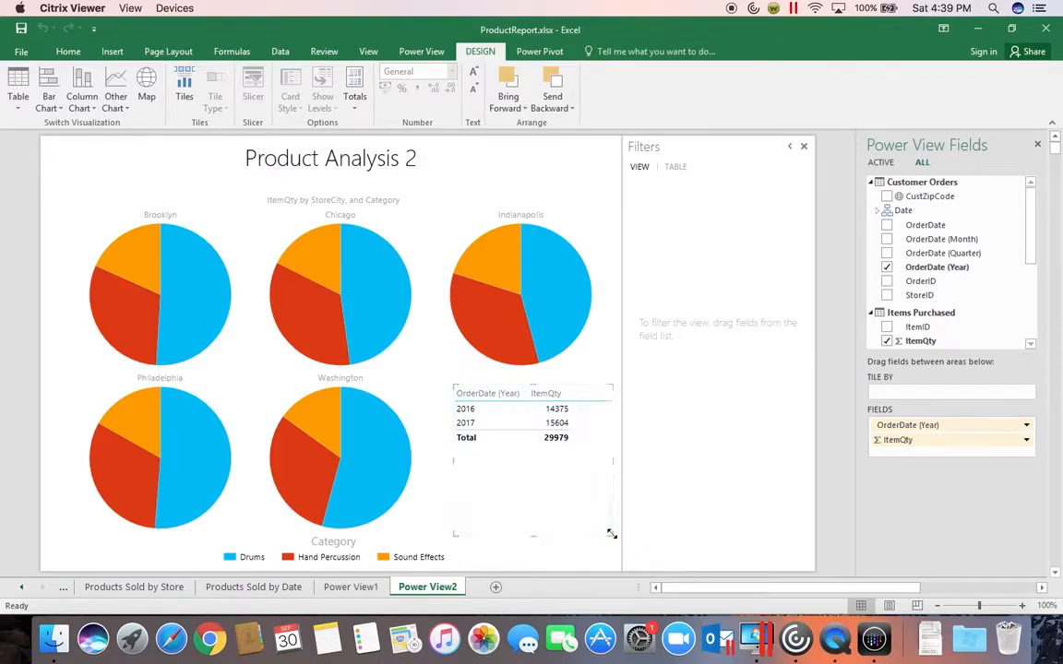
pyautogui.click(82, 108)
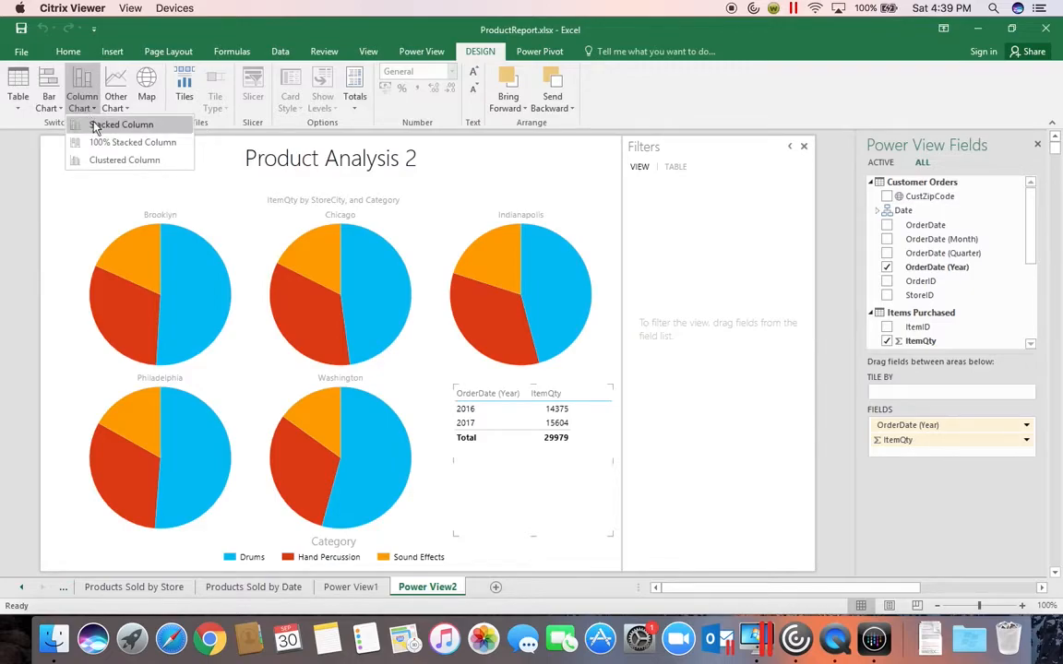
pyautogui.click(93, 125)
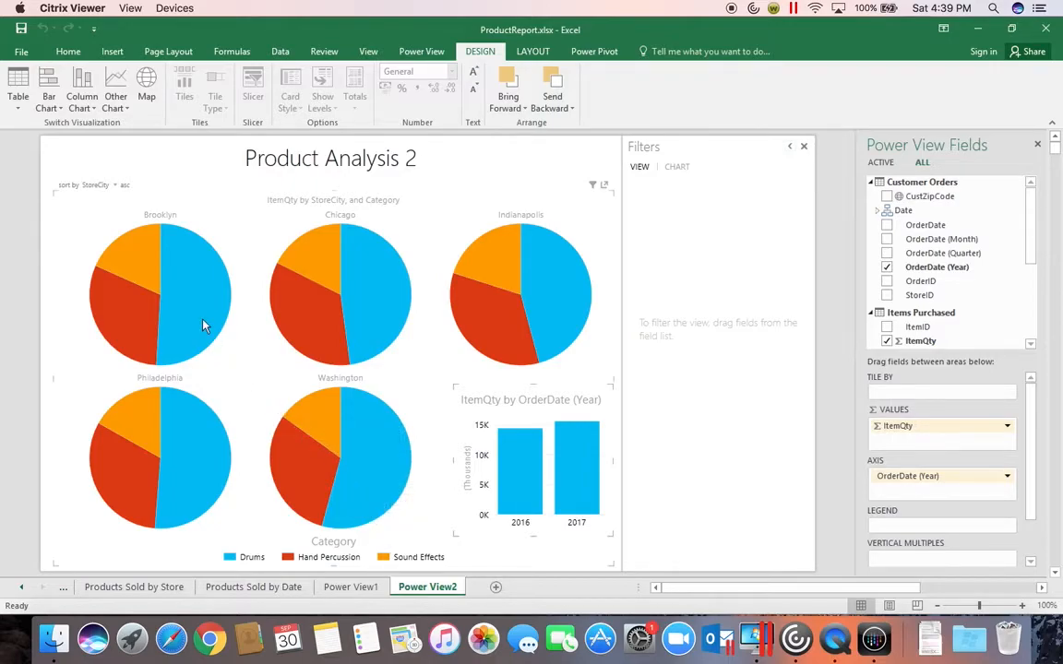
# - Highlight the Drums slice in the Brooklyn pie, clear the highlight, and drill down through Drums and Bongos to the product descriptions
pyautogui.moveTo(207, 321)
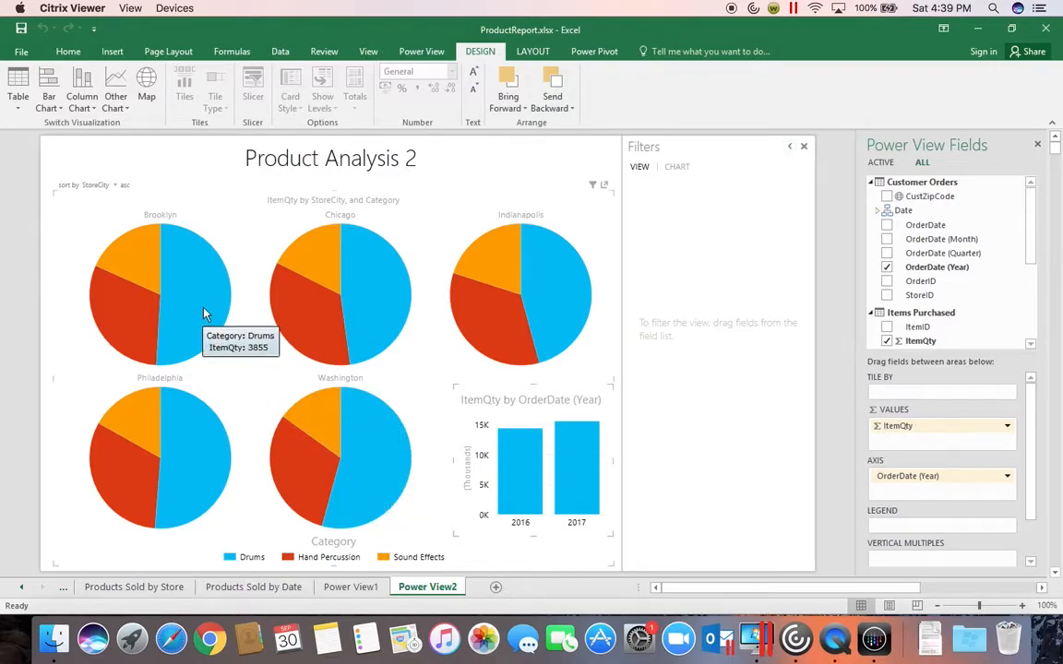
pyautogui.click(205, 315)
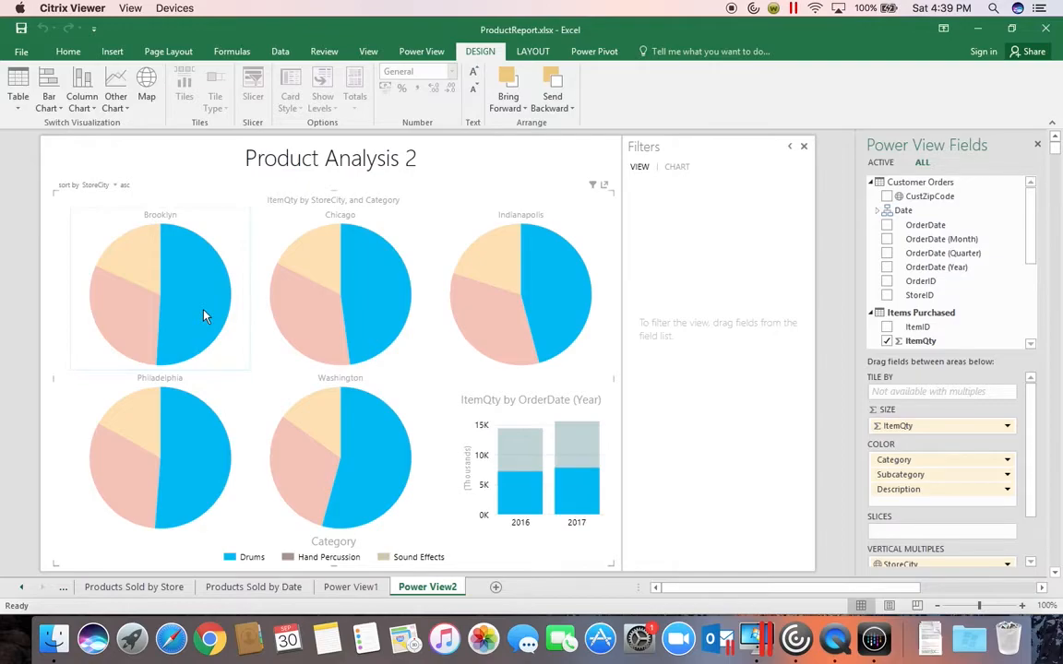
pyautogui.click(205, 314)
pyautogui.doubleClick(205, 316)
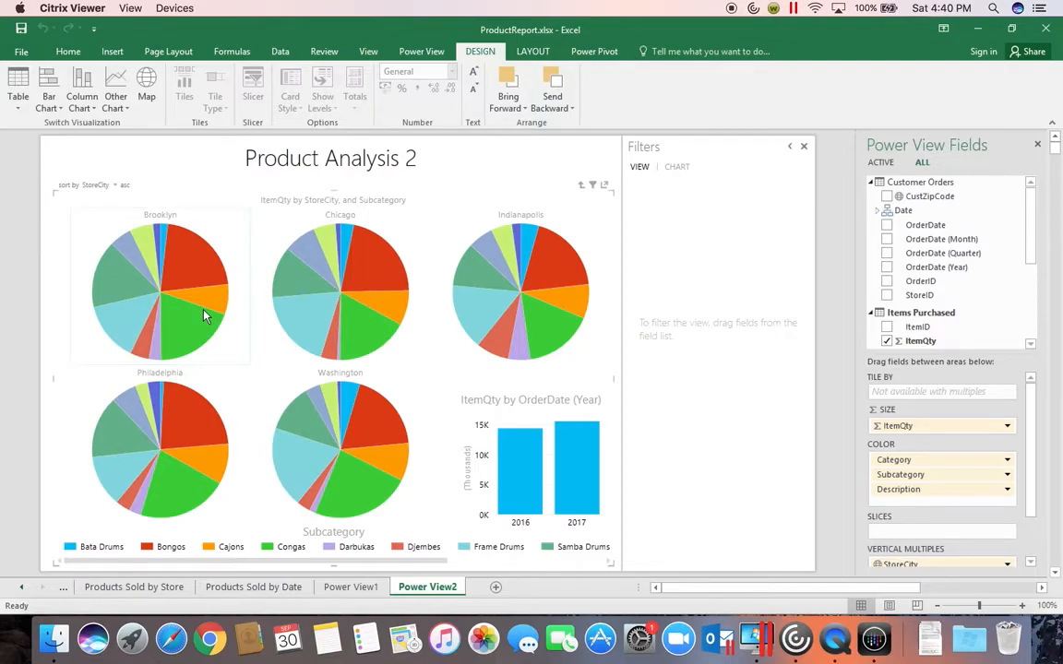
pyautogui.click(207, 278)
pyautogui.doubleClick(205, 277)
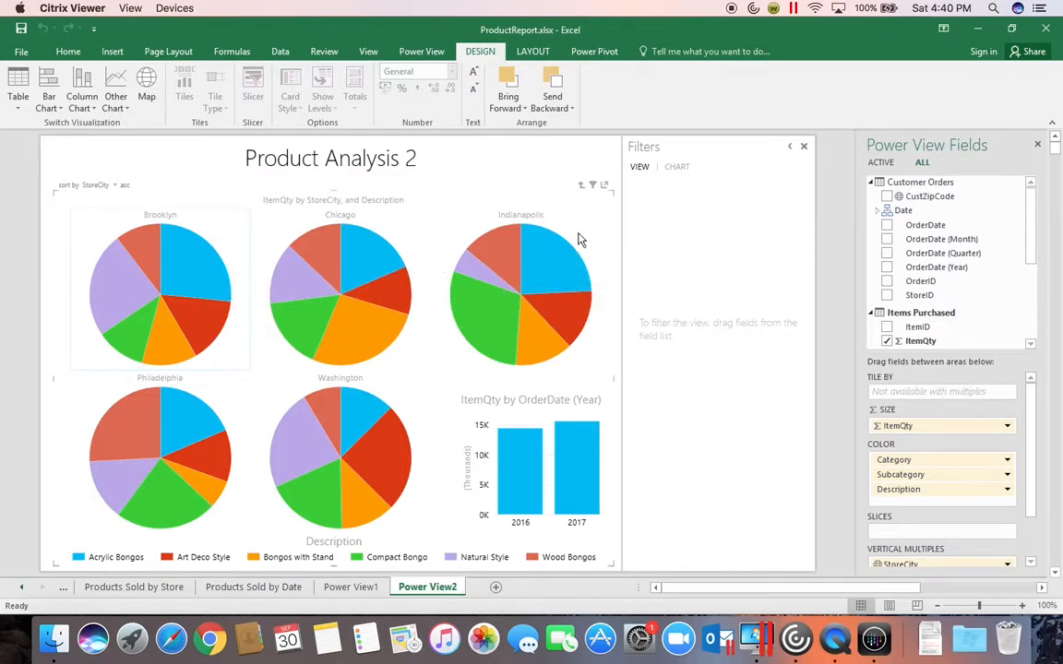
# - Highlight the 2016 and 2017 columns in turn to compare each year's share in the Bongos pies
pyautogui.click(523, 492)
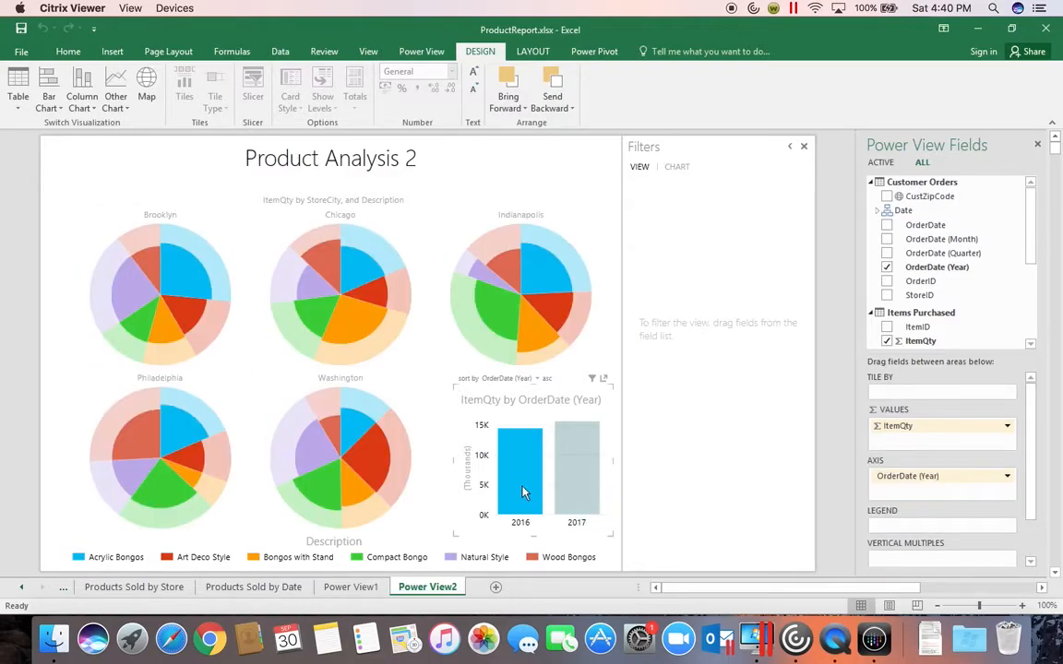
pyautogui.click(577, 489)
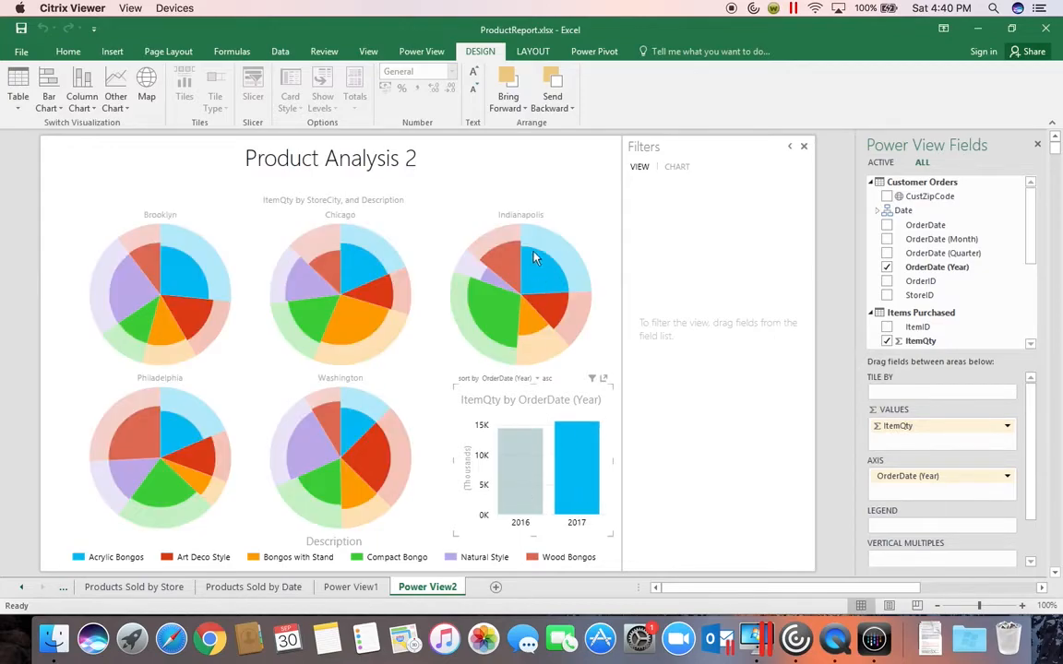
# - Drill the pies back up to the Category level and select the 2016 column for highlighting
pyautogui.click(582, 189)
pyautogui.click(581, 187)
pyautogui.click(580, 187)
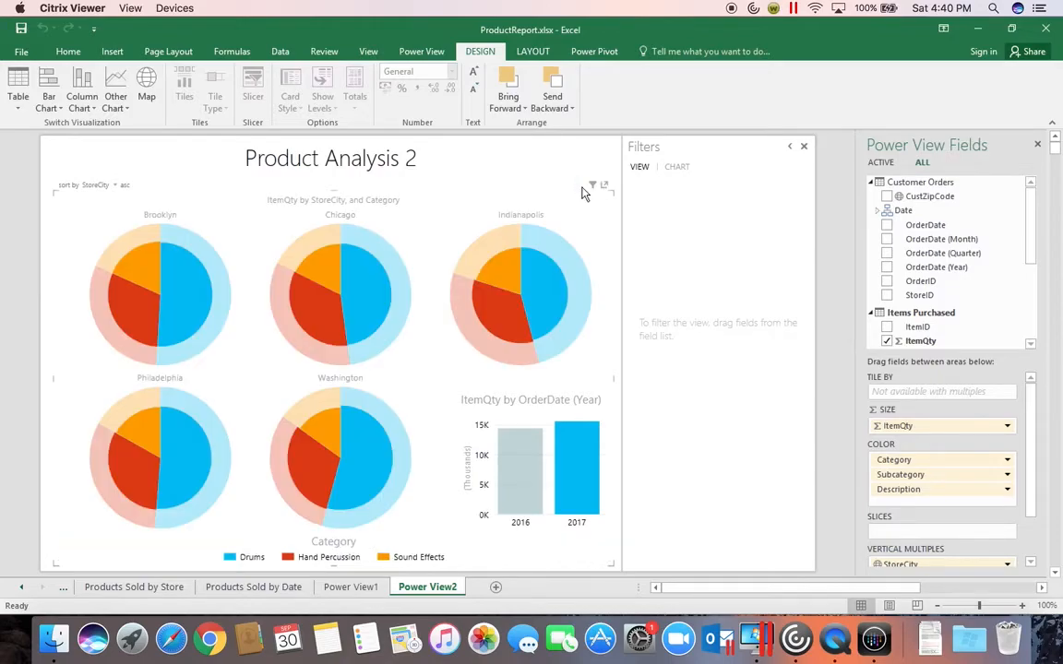
pyautogui.click(522, 505)
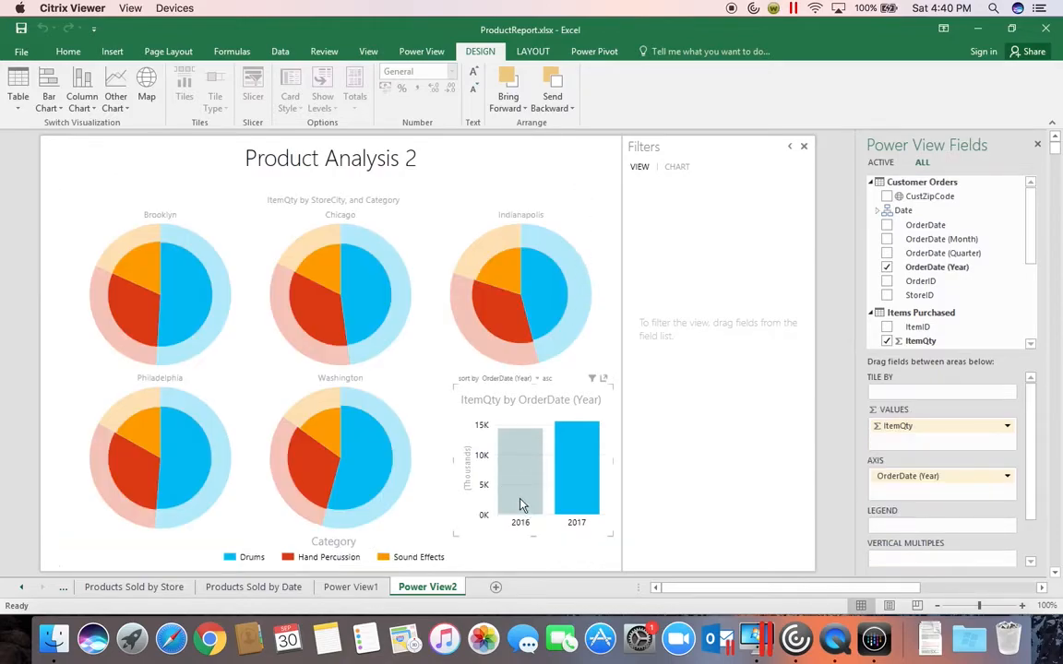
# - Alternate the highlight between the 2016 and 2017 columns to compare each year's share in the store city category pies
pyautogui.click(521, 505)
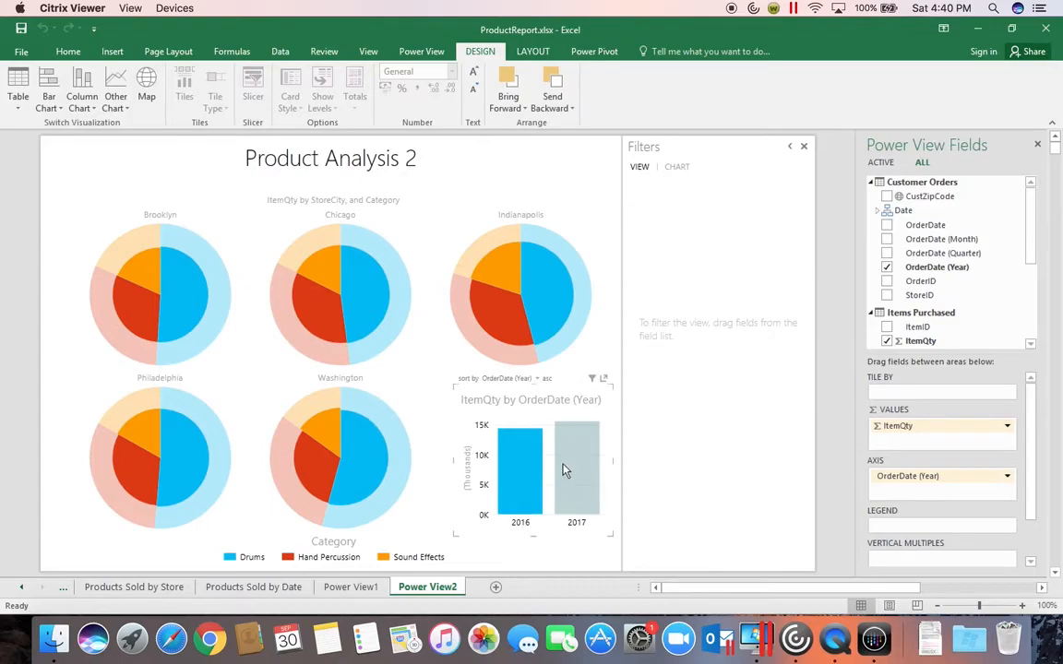
pyautogui.click(565, 500)
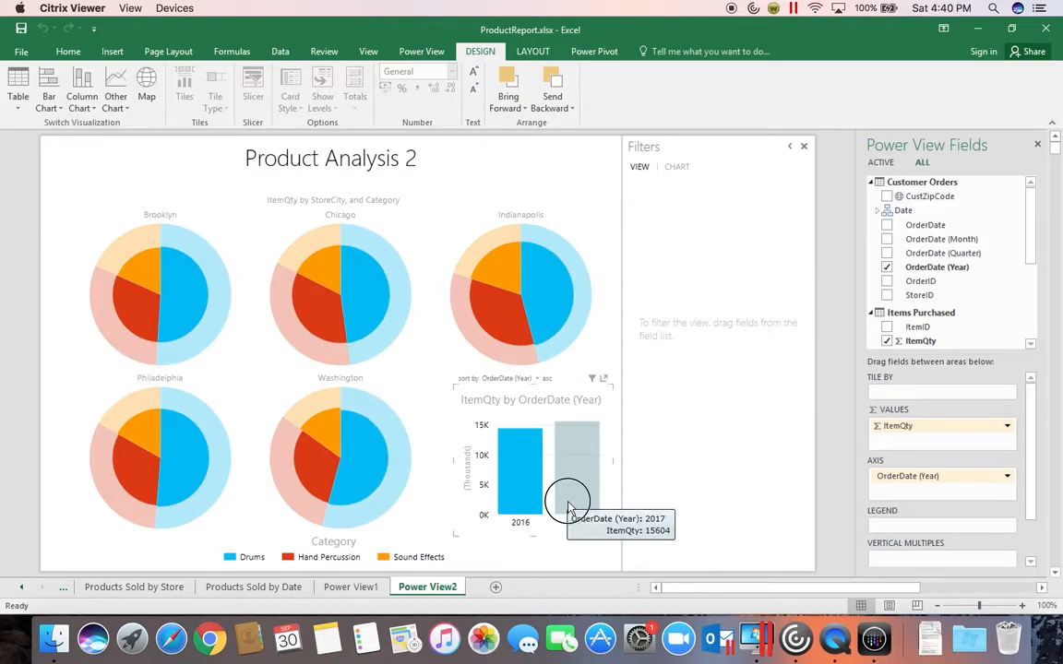
pyautogui.click(523, 489)
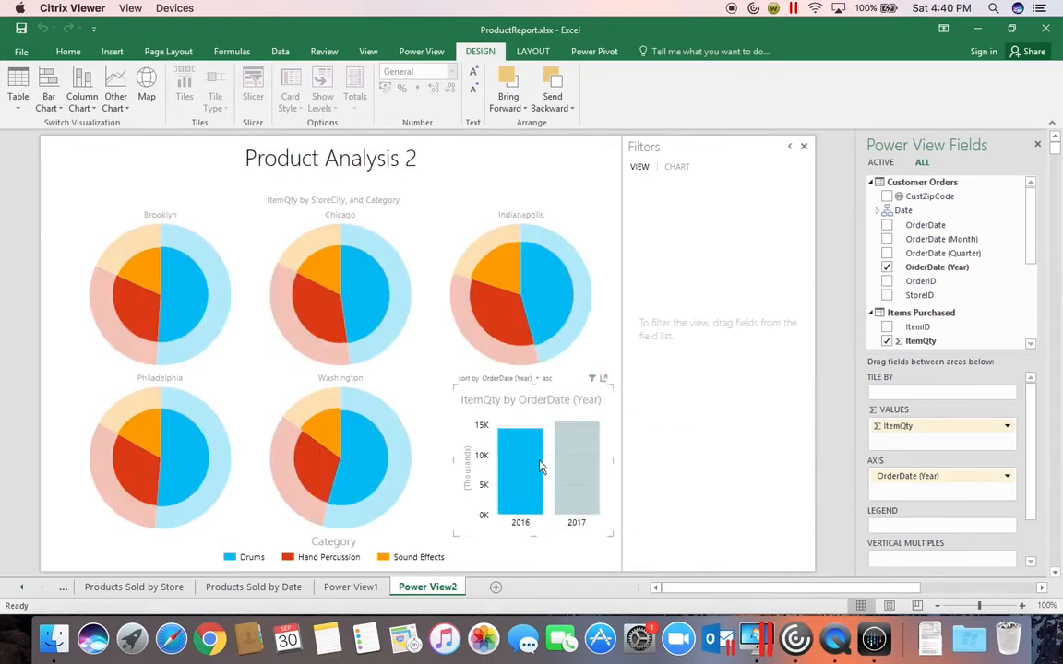
pyautogui.moveTo(542, 471)
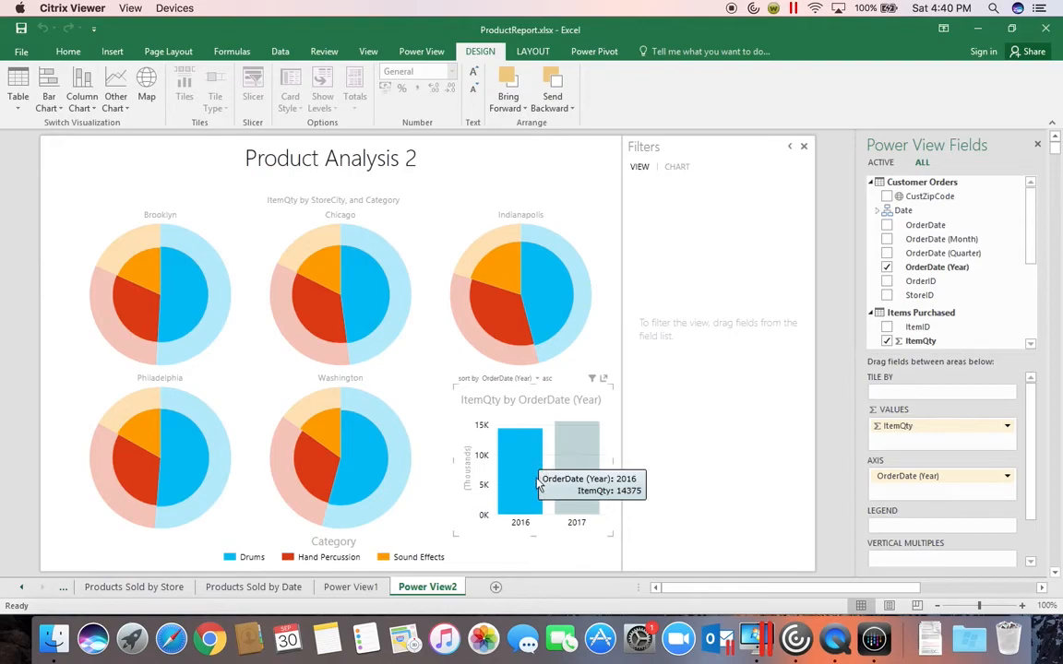
# - Highlight the 2017 column in the yearly ItemQty chart and save the workbook
pyautogui.click(564, 501)
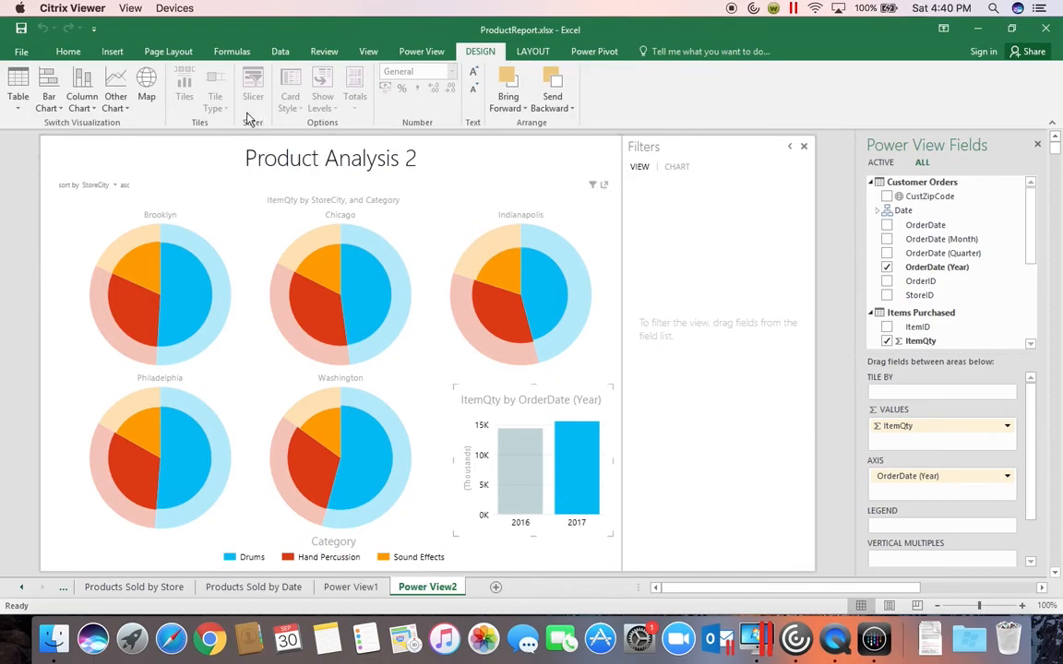
pyautogui.click(23, 31)
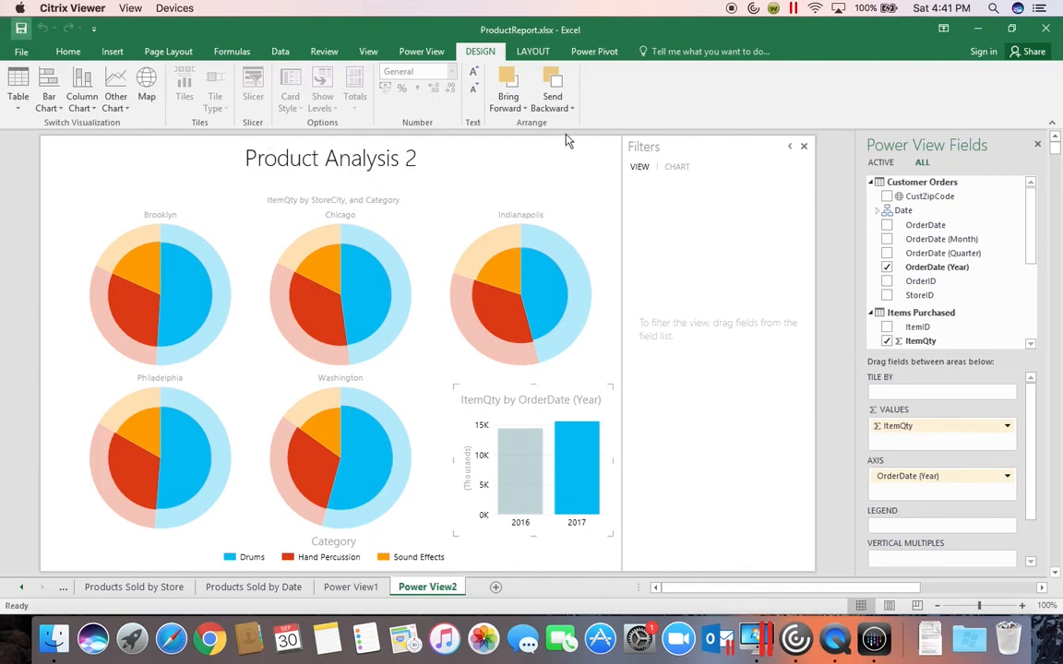